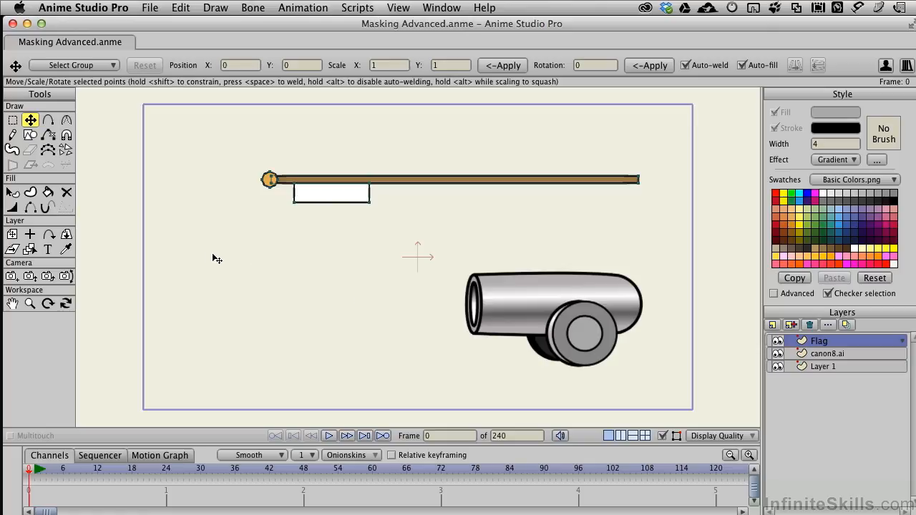
# Examine the gradient settings of the cannon barrel's fill on the canon8.ai layer.
pyautogui.click(13, 192)
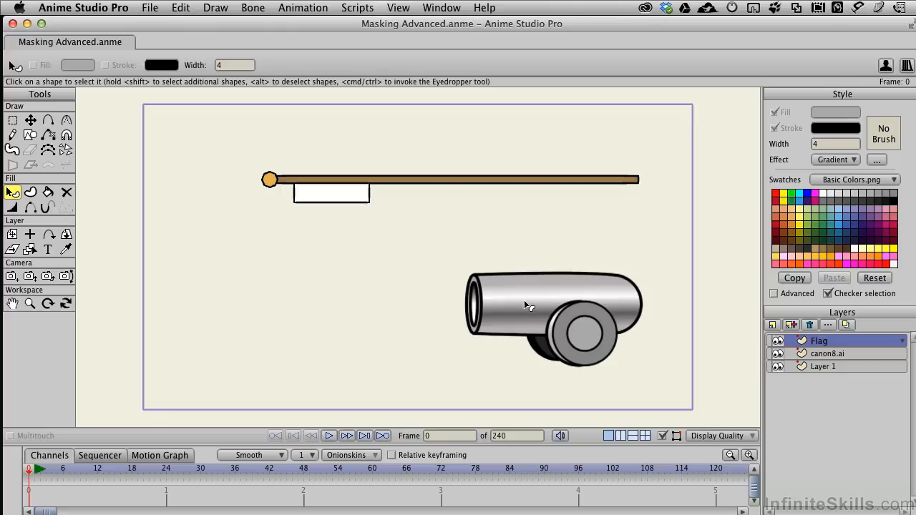
pyautogui.click(833, 354)
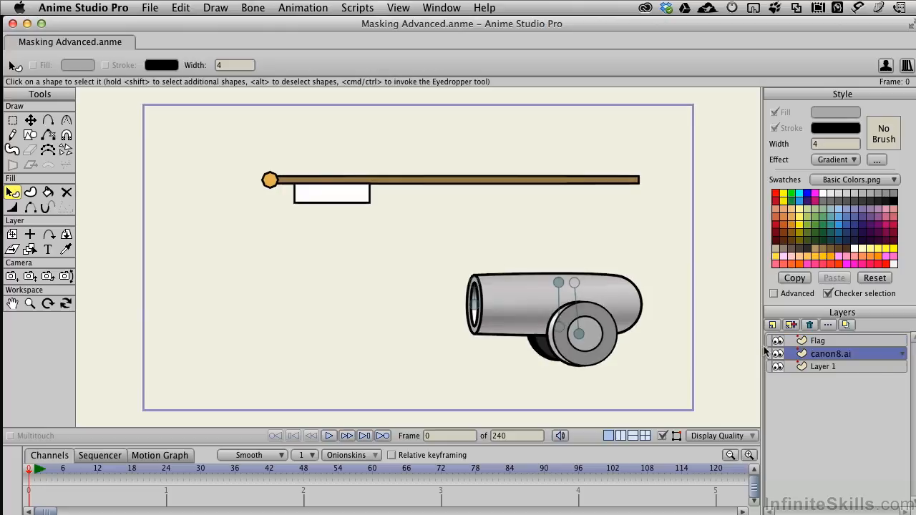
pyautogui.click(525, 315)
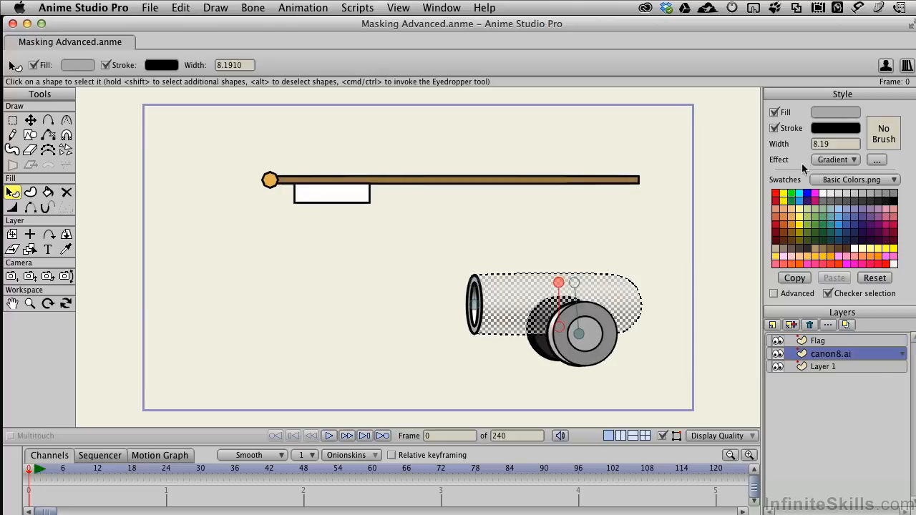
pyautogui.click(879, 162)
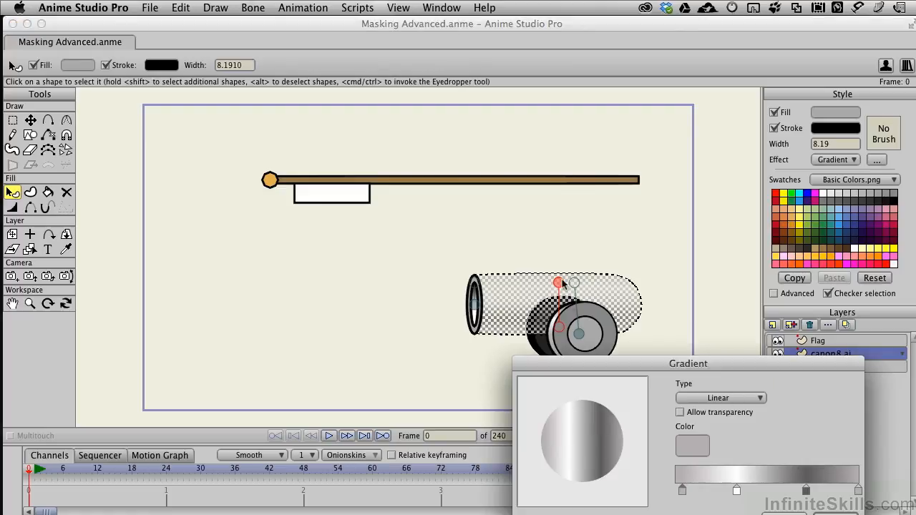
pyautogui.moveTo(730, 363); pyautogui.dragTo(661, 297)
pyautogui.click(768, 453)
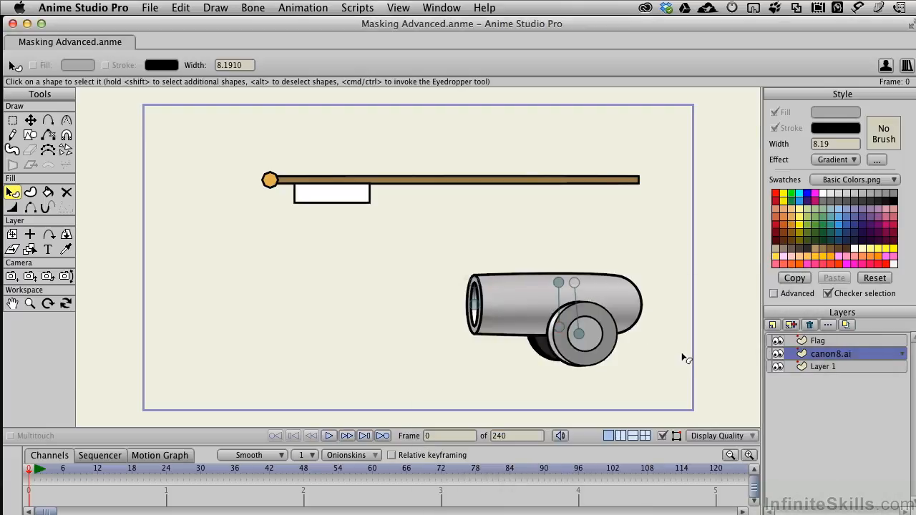
# Add a group layer and name it "Flag Masked".
pyautogui.click(773, 327)
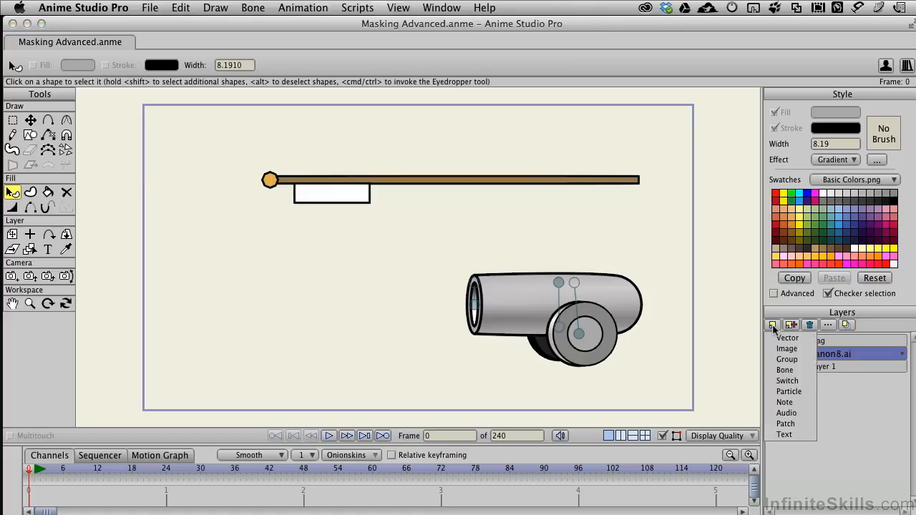
pyautogui.click(782, 364)
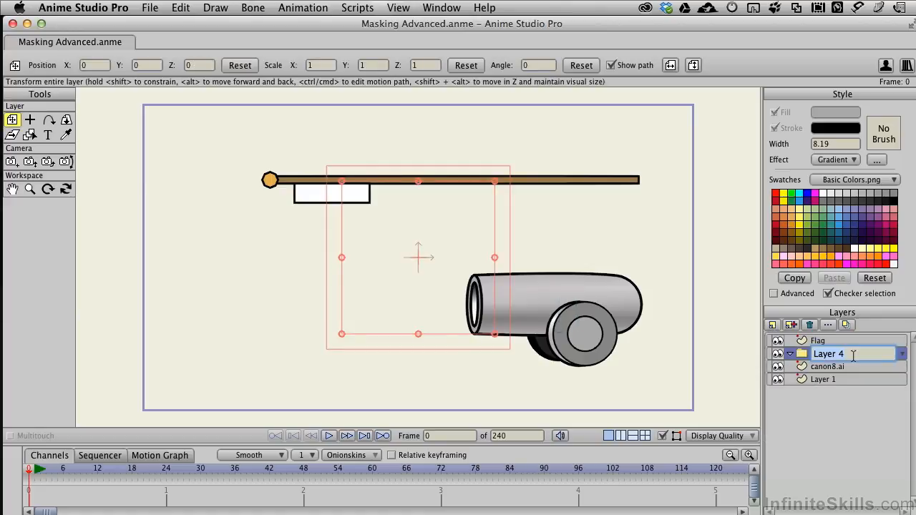
pyautogui.write('Flag Masked')
pyautogui.press('Return')
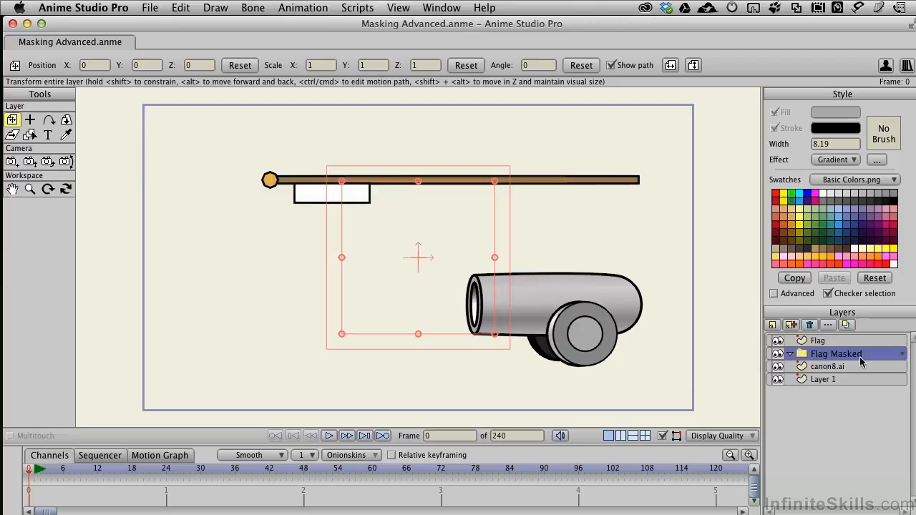
# Move the Flag Masked group to the top of the layer stack and nest the Flag layer inside it.
pyautogui.moveTo(860, 342); pyautogui.dragTo(843, 348)
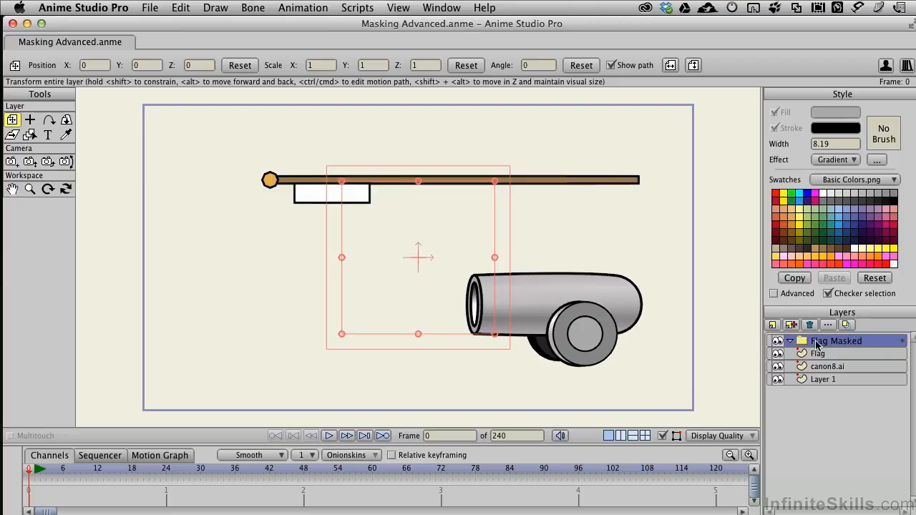
pyautogui.click(779, 354)
pyautogui.click(779, 354)
pyautogui.click(830, 358)
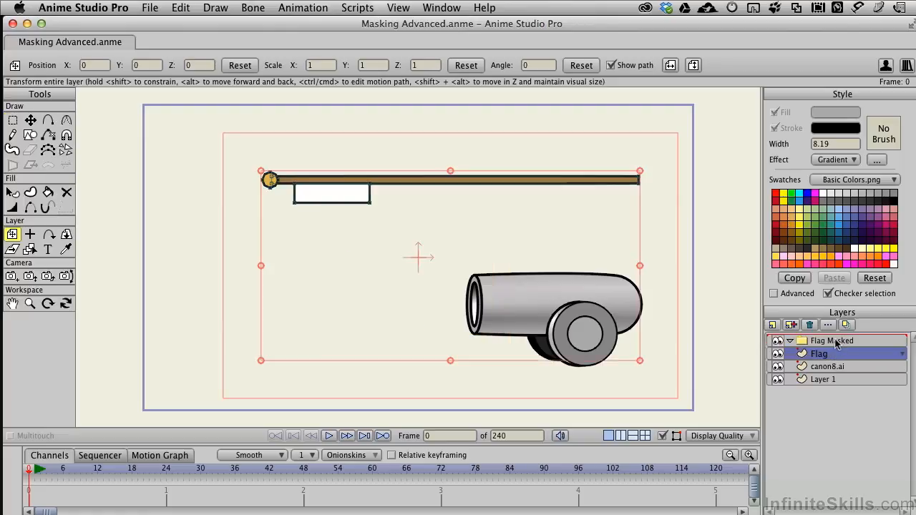
pyautogui.moveTo(836, 341); pyautogui.dragTo(840, 350)
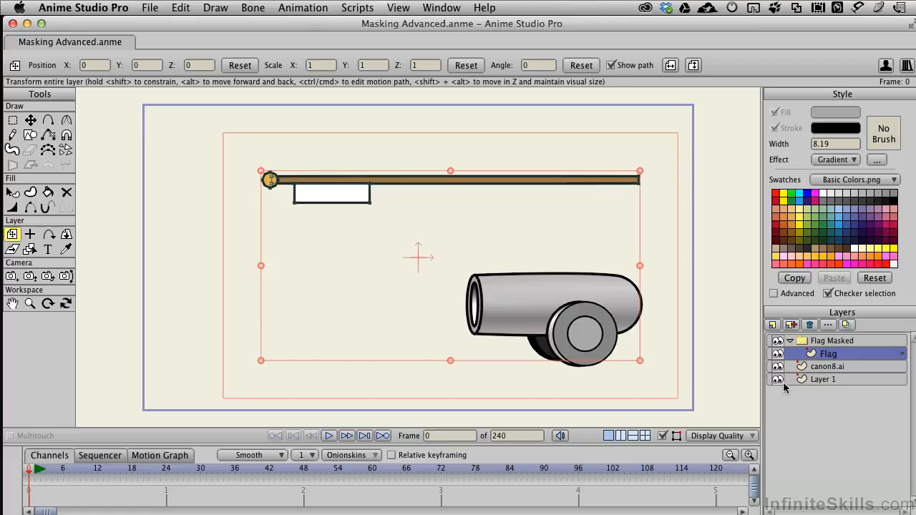
# Copy the inner ellipse of the cannon's muzzle from the canon8.ai layer.
pyautogui.click(832, 367)
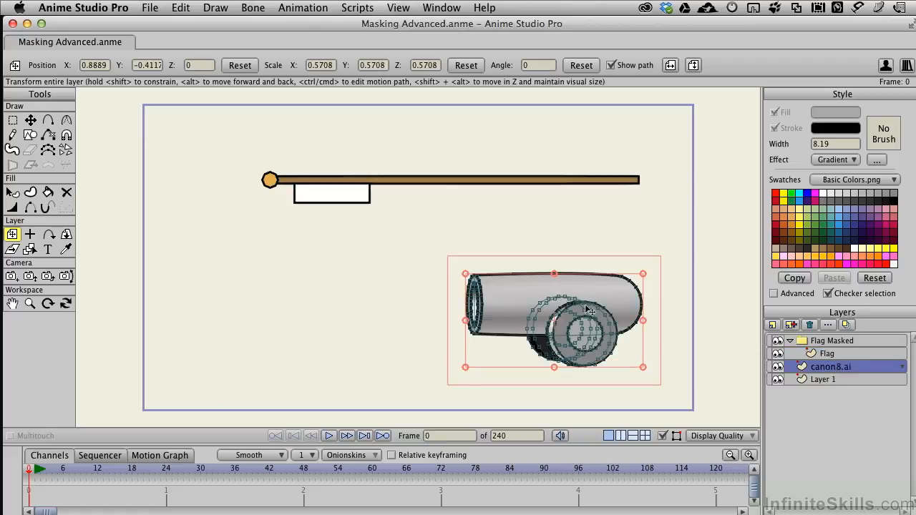
pyautogui.click(31, 121)
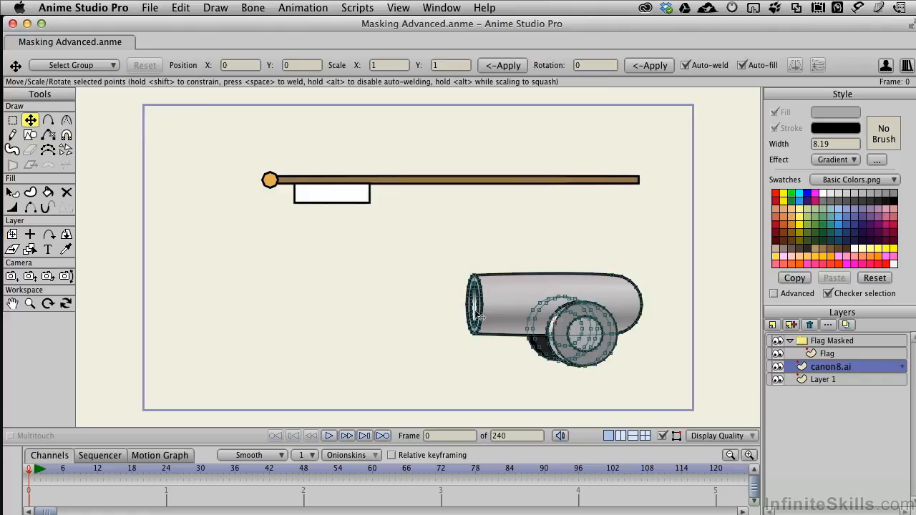
pyautogui.scroll(5, 477, 315)
pyautogui.scroll(2, 475, 307)
pyautogui.moveTo(473, 302); pyautogui.dragTo(250, 172)
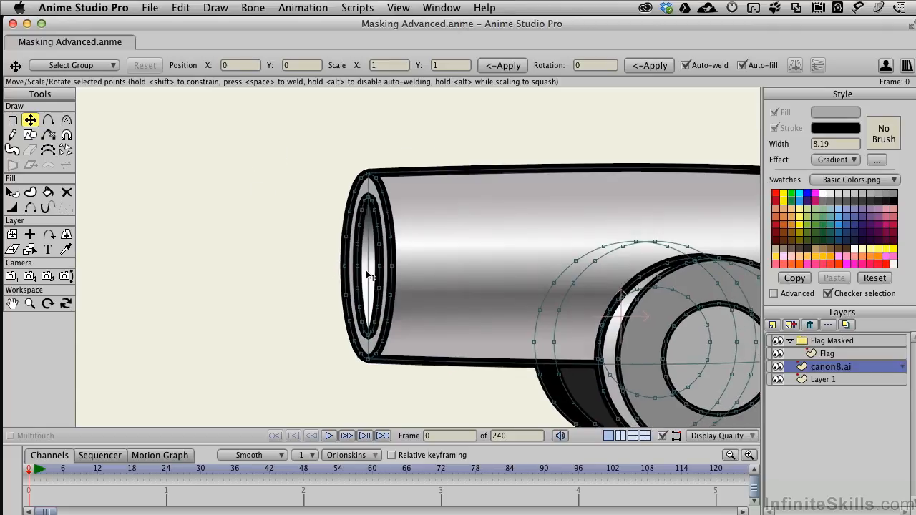
pyautogui.press('super+a')
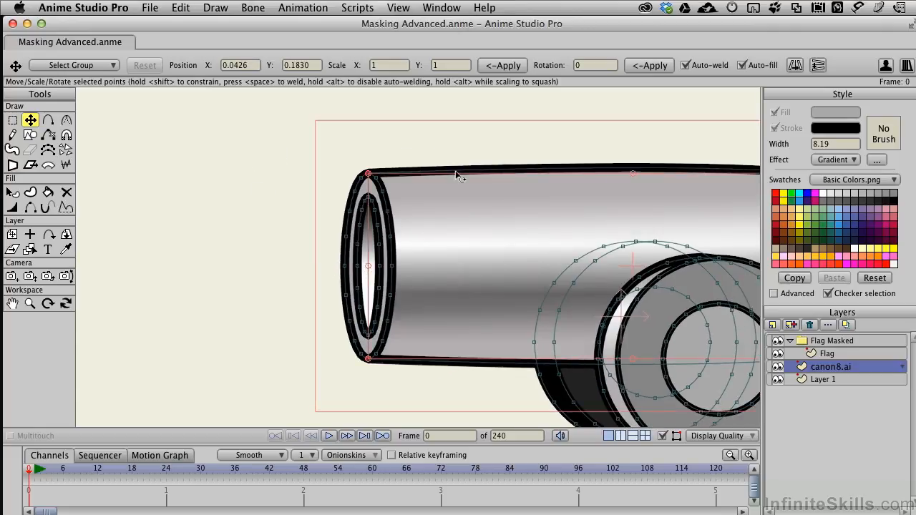
pyautogui.click(366, 282)
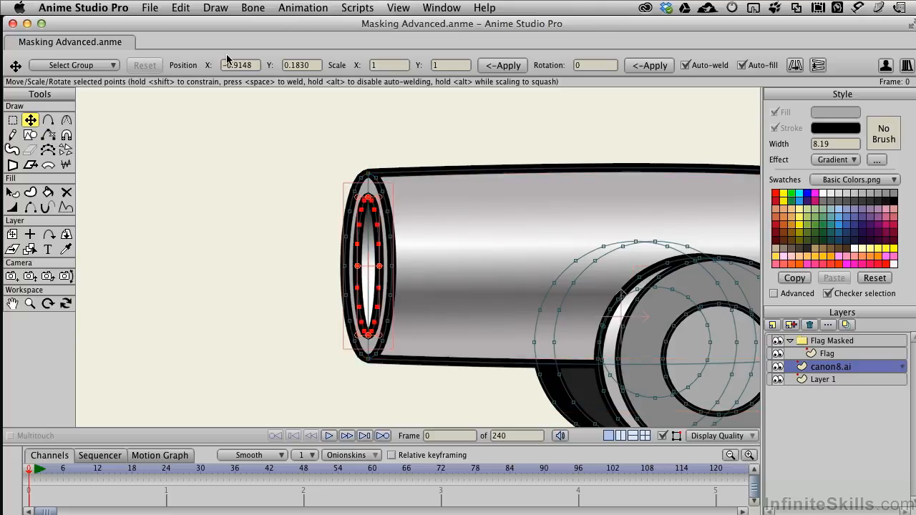
pyautogui.click(181, 9)
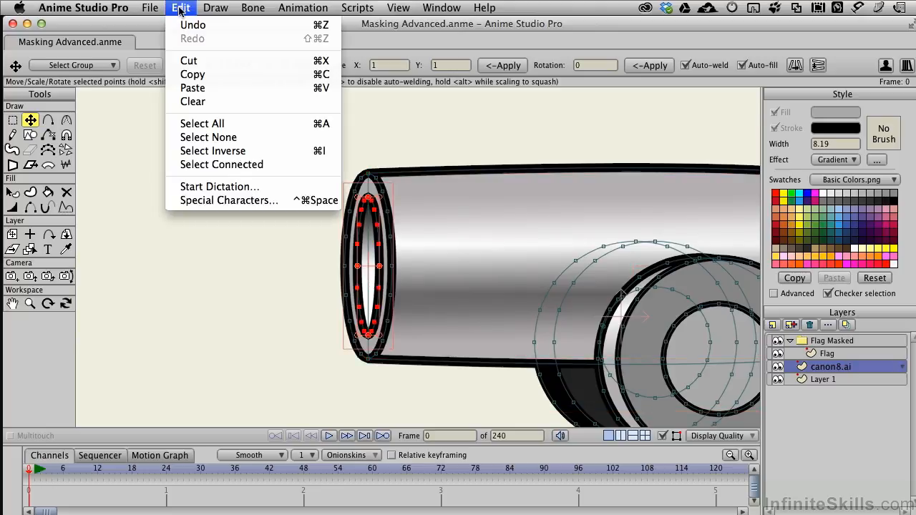
pyautogui.click(194, 75)
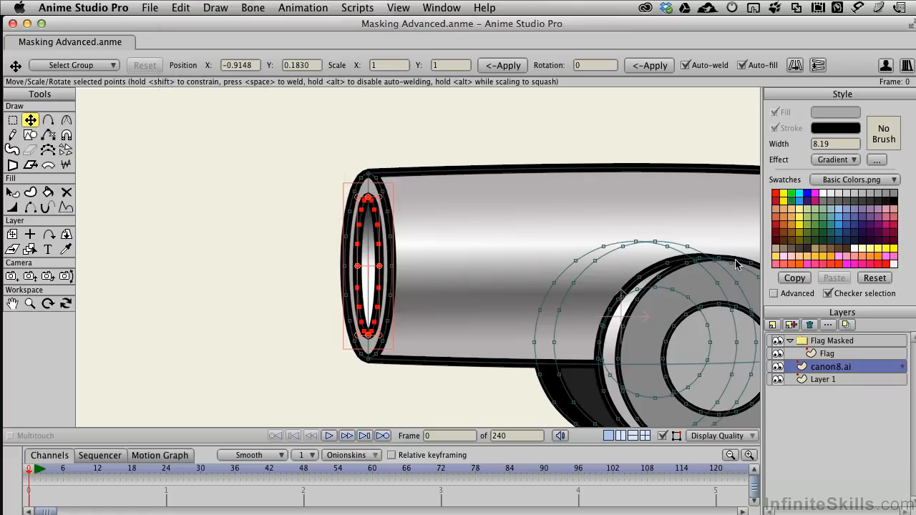
# Add a vector layer named "Flag Mask" inside the Flag Masked group and place it below the Flag layer.
pyautogui.click(837, 341)
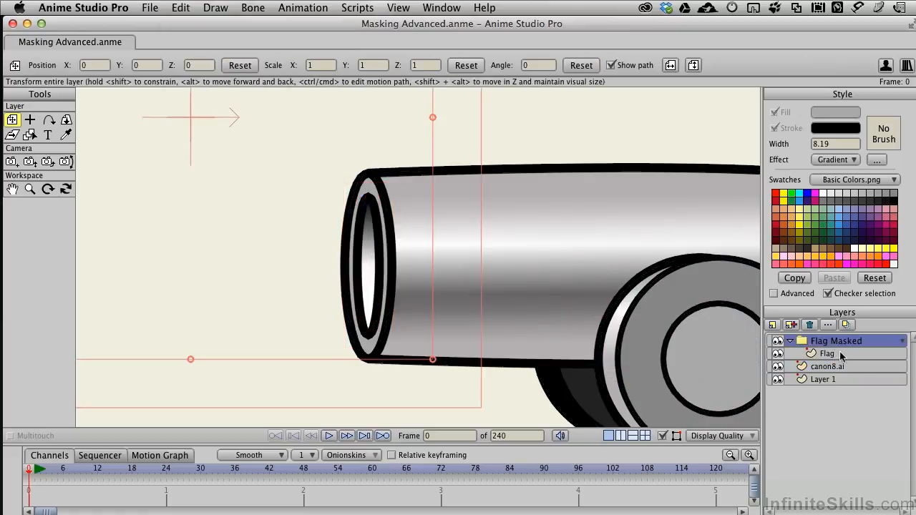
pyautogui.click(841, 356)
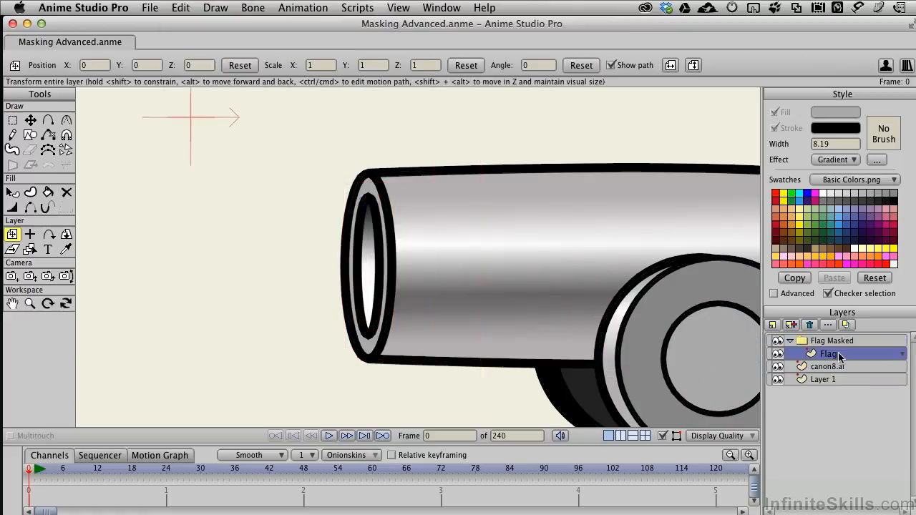
pyautogui.click(773, 325)
pyautogui.click(788, 337)
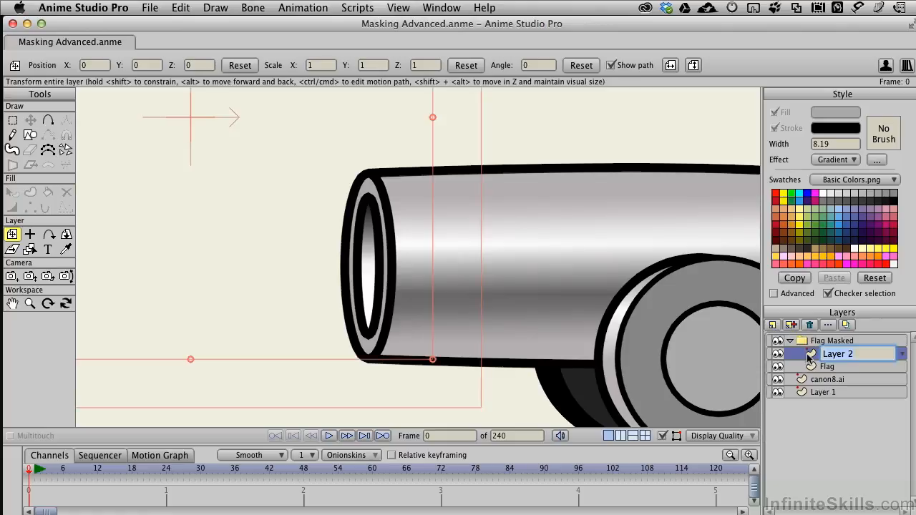
pyautogui.write('Flag Mask')
pyautogui.press('Return')
pyautogui.moveTo(851, 362); pyautogui.dragTo(849, 375)
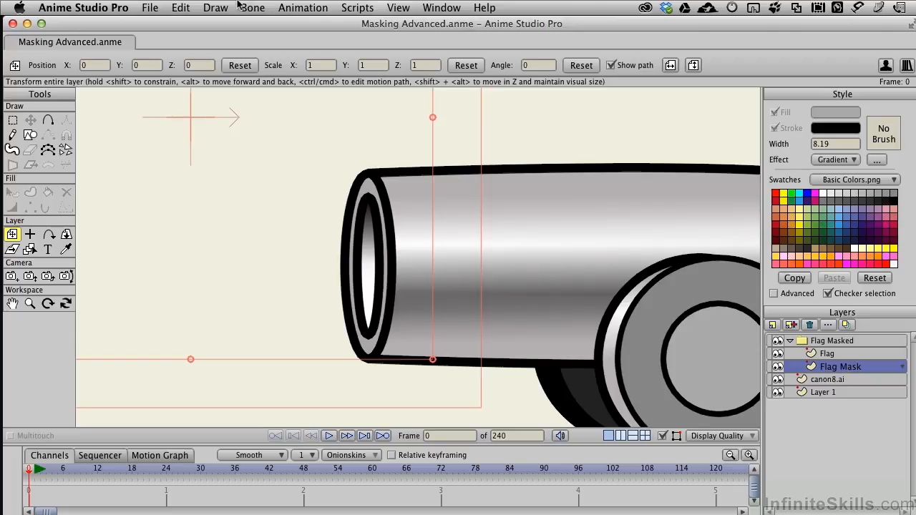
# Paste the copied ellipse into the Flag Mask layer and move it over the cannon's muzzle, at about X 0.38, Y -0.28.
pyautogui.click(182, 8)
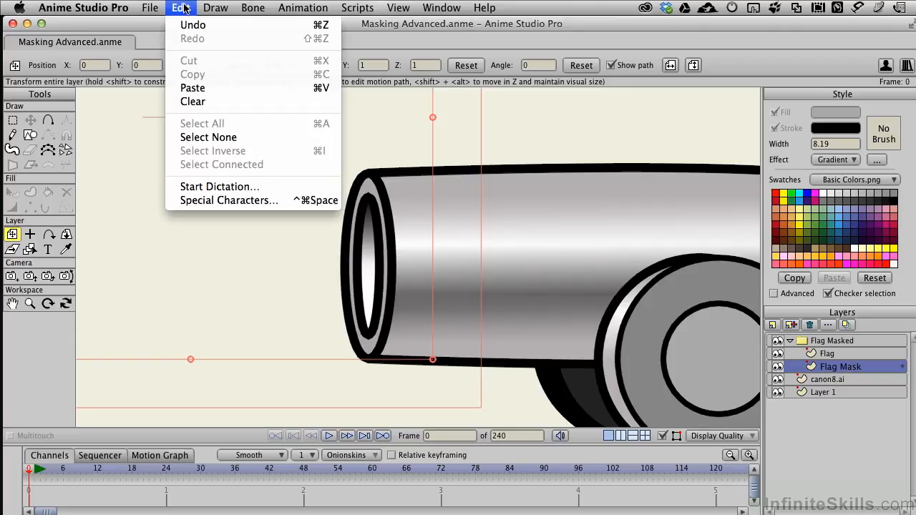
pyautogui.click(204, 88)
pyautogui.scroll(2, 258, 206)
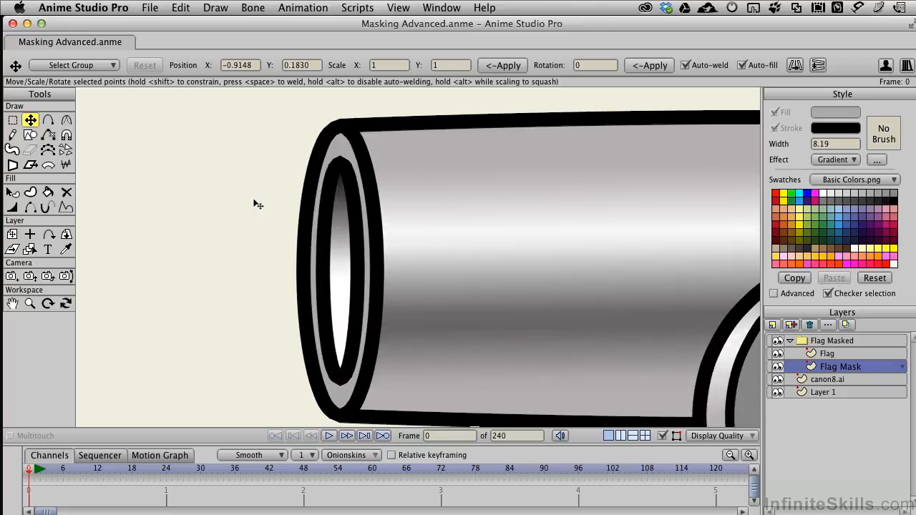
pyautogui.scroll(-3, 256, 204)
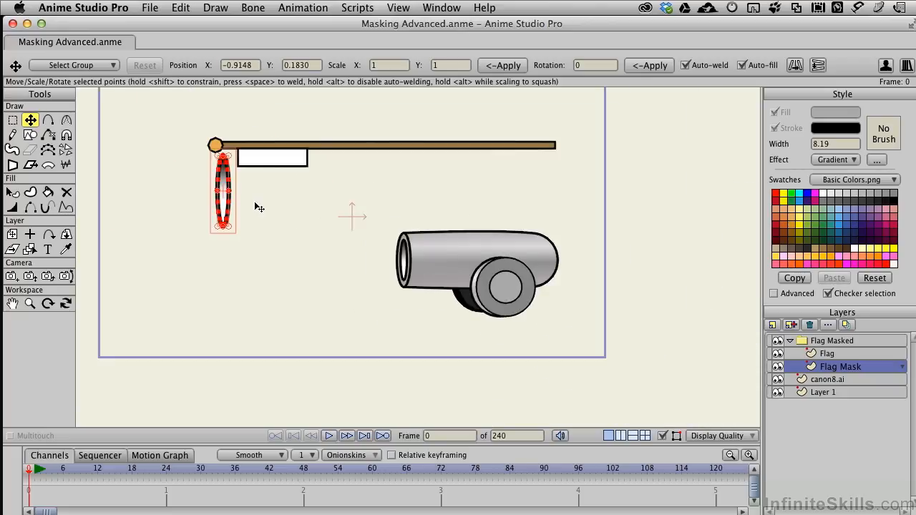
pyautogui.moveTo(272, 199); pyautogui.dragTo(311, 196)
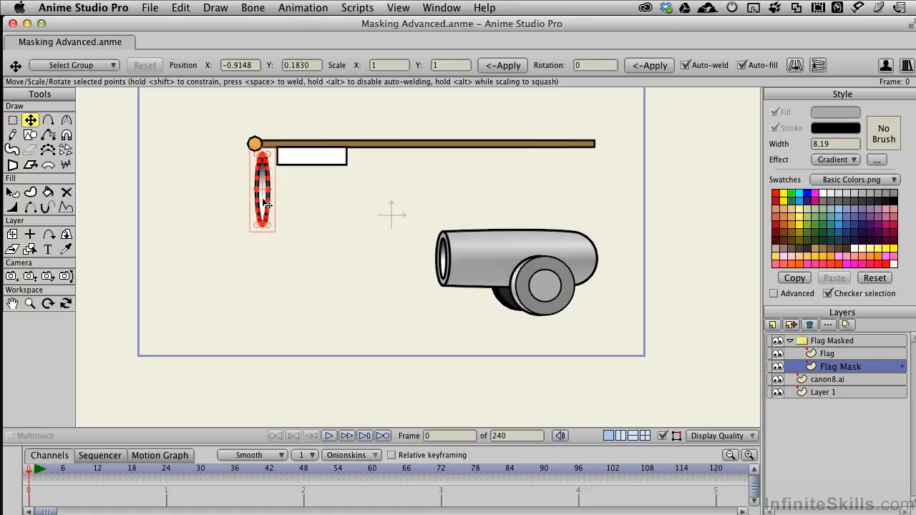
pyautogui.moveTo(265, 204); pyautogui.dragTo(446, 266)
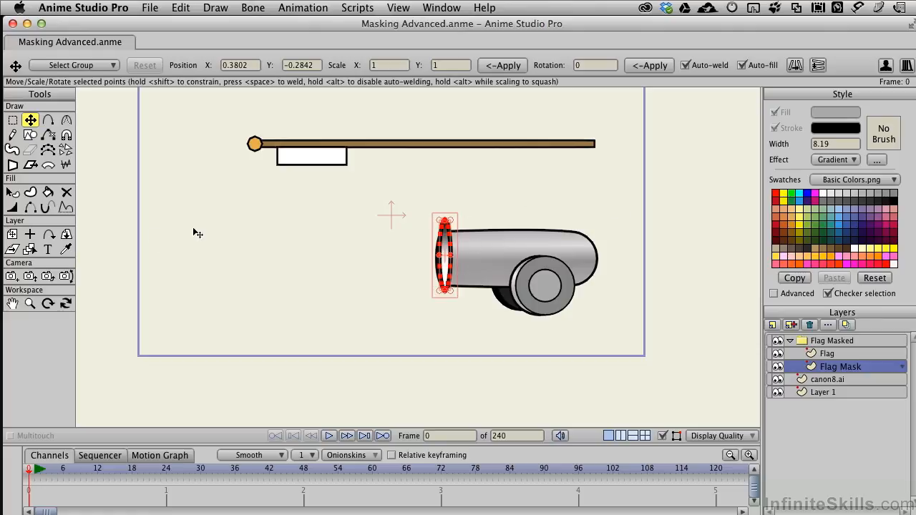
# Turn off the stroke of the pasted ellipse on the Flag Mask layer.
pyautogui.click(13, 193)
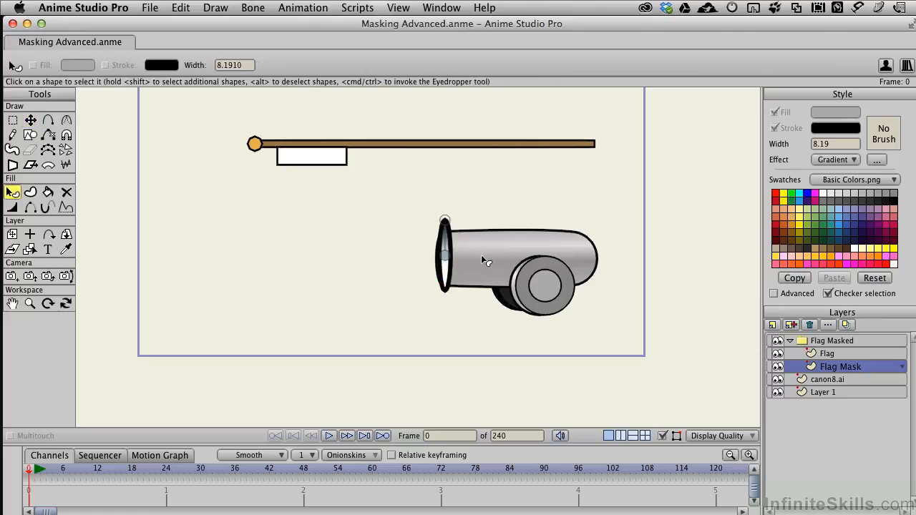
pyautogui.click(449, 274)
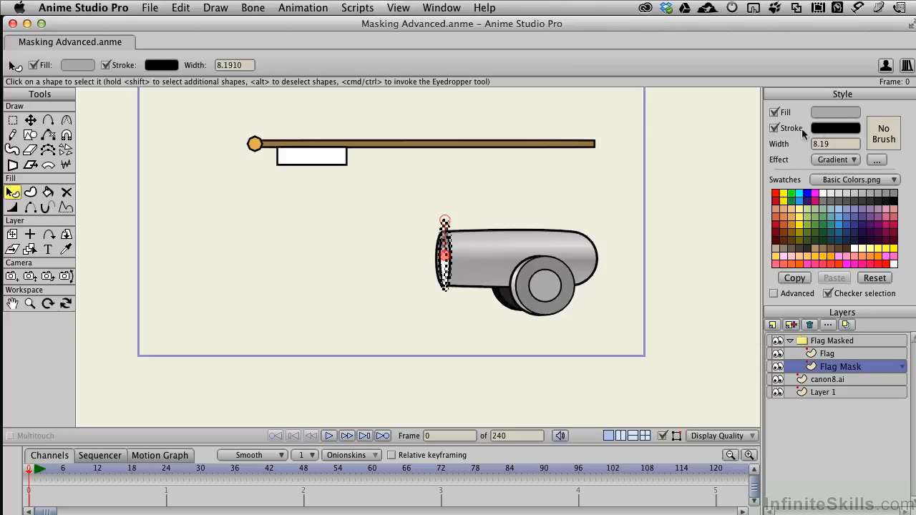
pyautogui.click(774, 129)
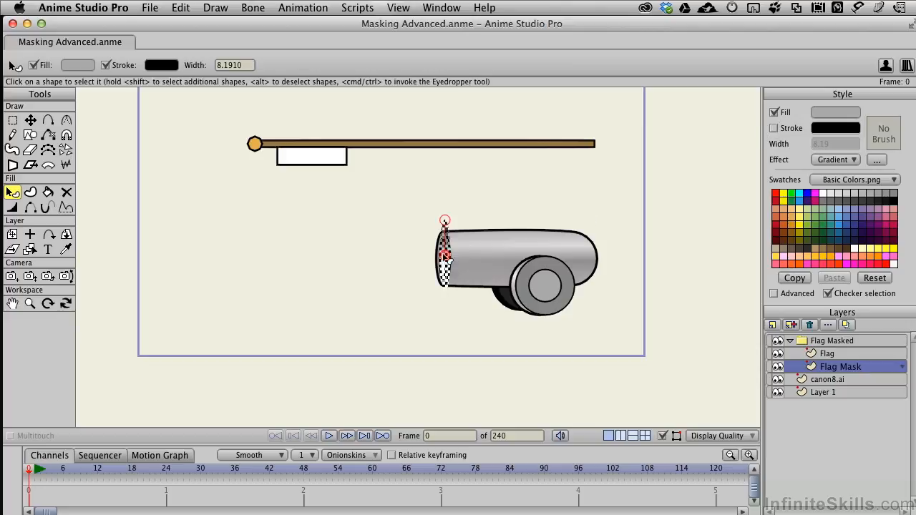
# Scale down the mask ellipse and fit it over the muzzle's inner opening, at about X 0.37, Y -0.30.
pyautogui.scroll(5, 451, 262)
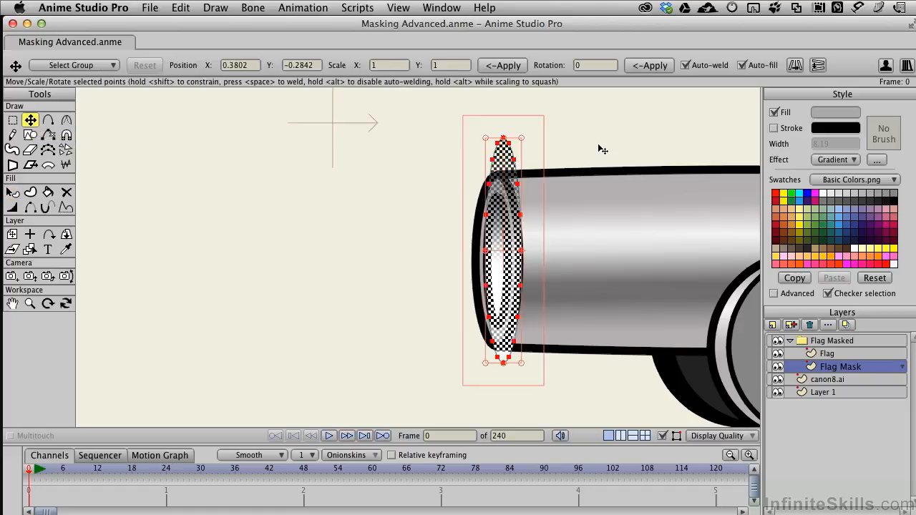
pyautogui.moveTo(526, 145); pyautogui.dragTo(514, 188)
pyautogui.moveTo(504, 275); pyautogui.dragTo(497, 287)
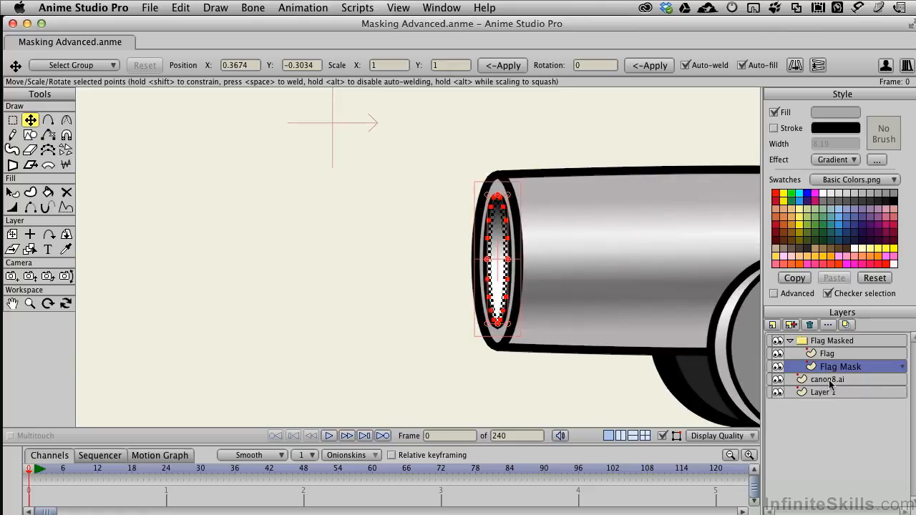
# Hide the canon8.ai layer and delete the edges on the left half of the Flag Mask ellipse, keeping its right-hand arc.
pyautogui.click(777, 380)
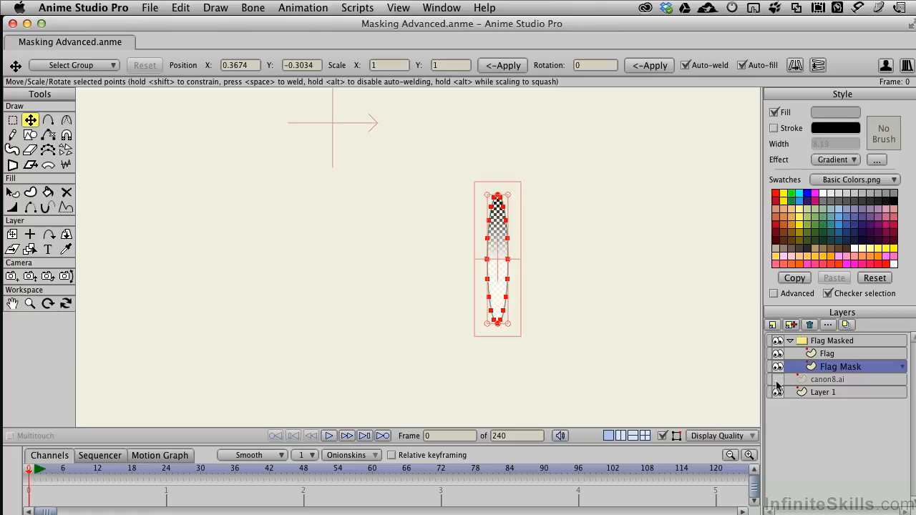
pyautogui.click(587, 237)
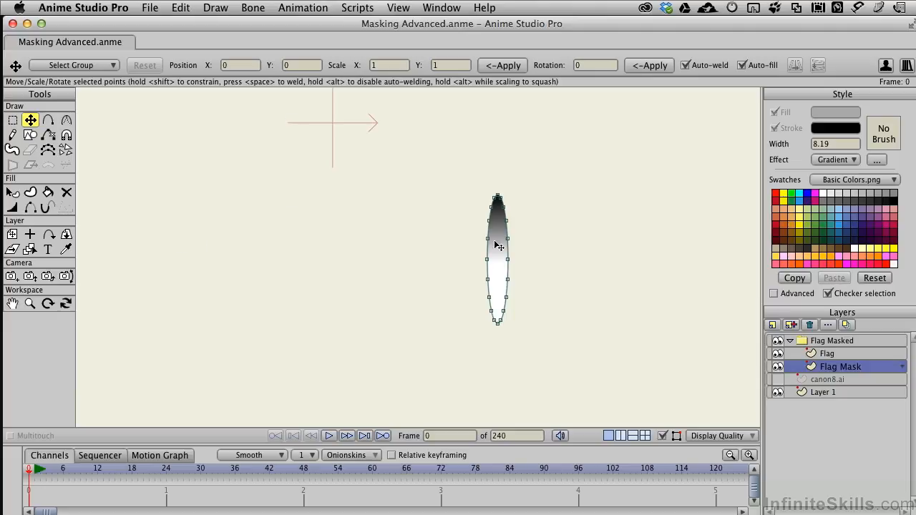
pyautogui.click(49, 136)
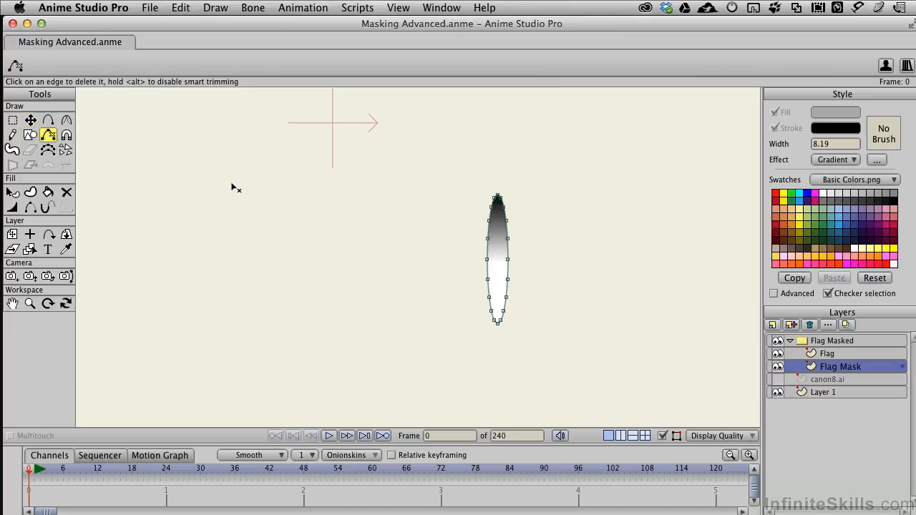
pyautogui.click(495, 208)
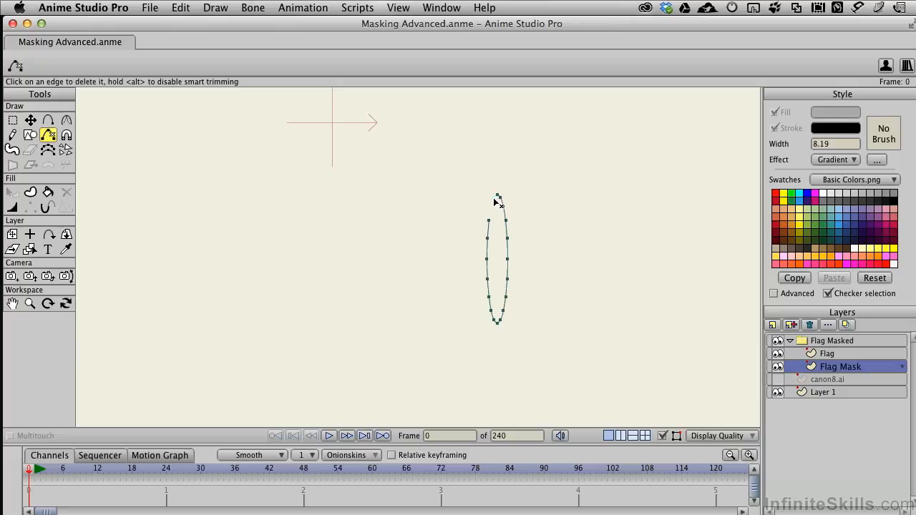
pyautogui.click(488, 249)
pyautogui.click(491, 308)
# Extend the mask arc with added points into a large closed shape reaching past the frame's left edge, and show the canon8.ai layer again.
pyautogui.scroll(2, 432, 255)
pyautogui.scroll(-5, 432, 255)
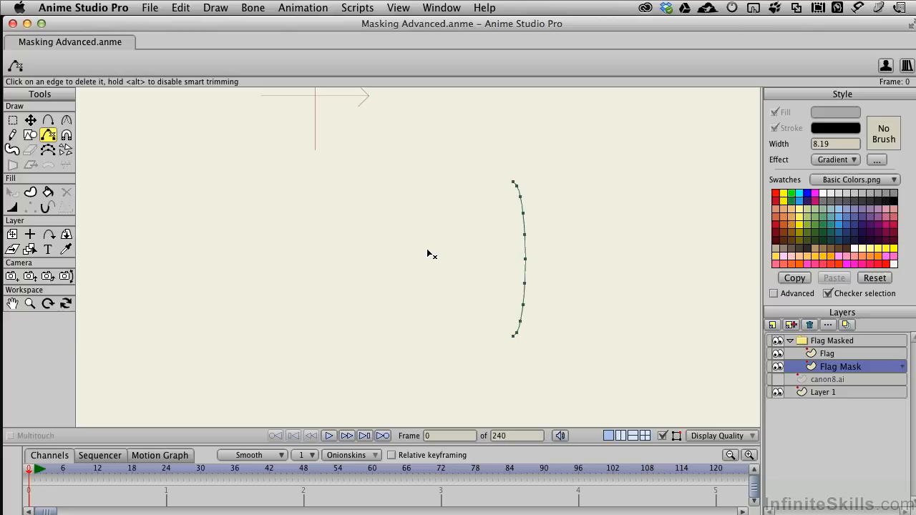
pyautogui.moveTo(334, 221); pyautogui.dragTo(448, 269)
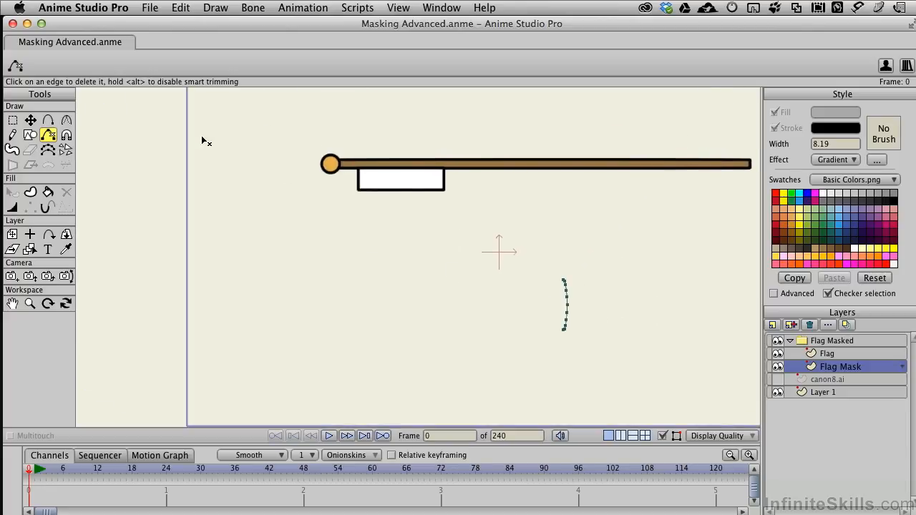
pyautogui.click(48, 120)
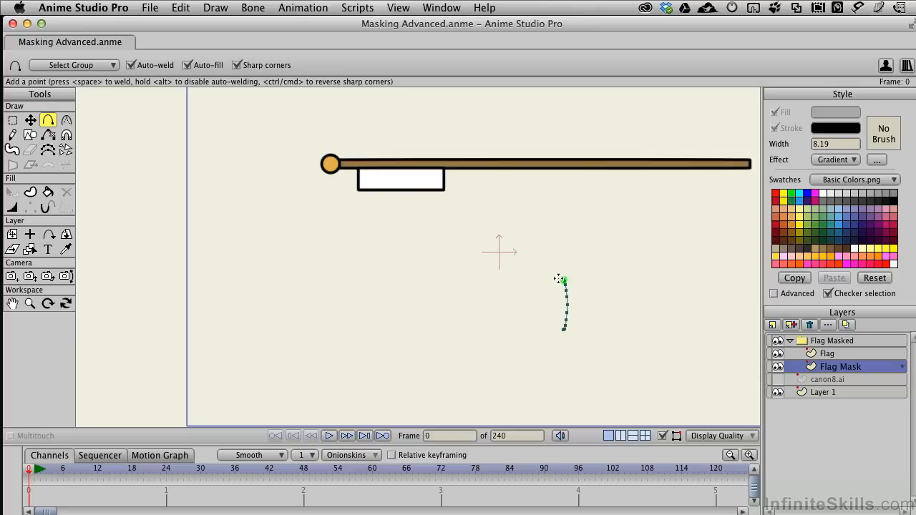
pyautogui.moveTo(560, 278)
pyautogui.mouseDown()
pyautogui.moveTo(525, 262)
pyautogui.moveTo(204, 221)
pyautogui.moveTo(136, 288)
pyautogui.moveTo(127, 312)
pyautogui.moveTo(191, 388)
pyautogui.moveTo(561, 334)
pyautogui.mouseUp()
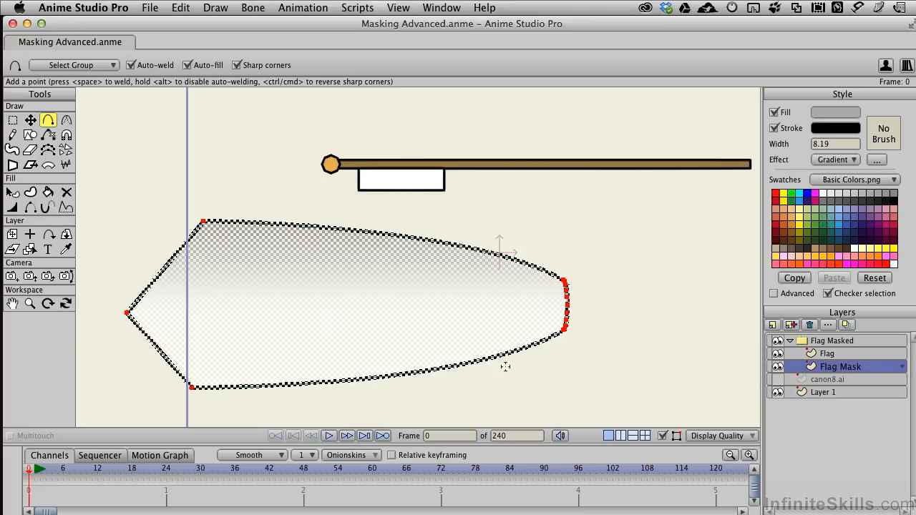
pyautogui.click(778, 379)
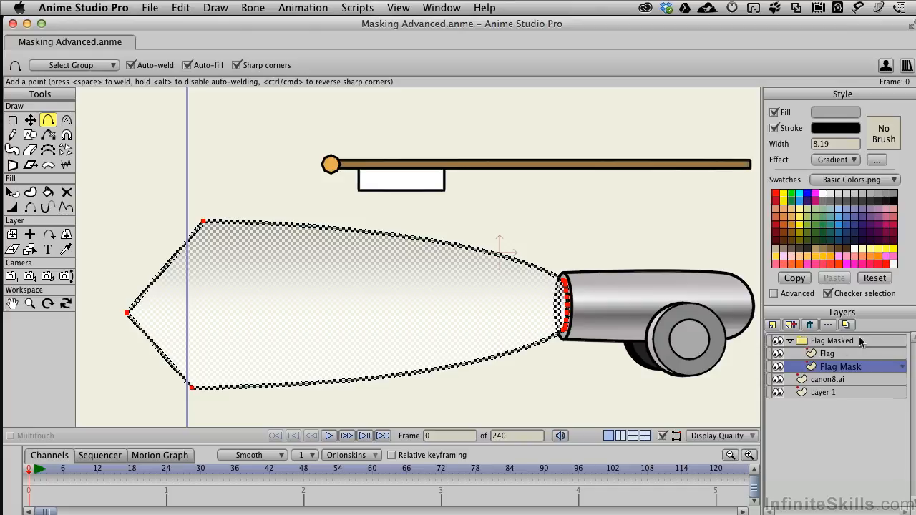
# Set the group mask of the Flag Masked group to Hide all.
pyautogui.click(867, 343)
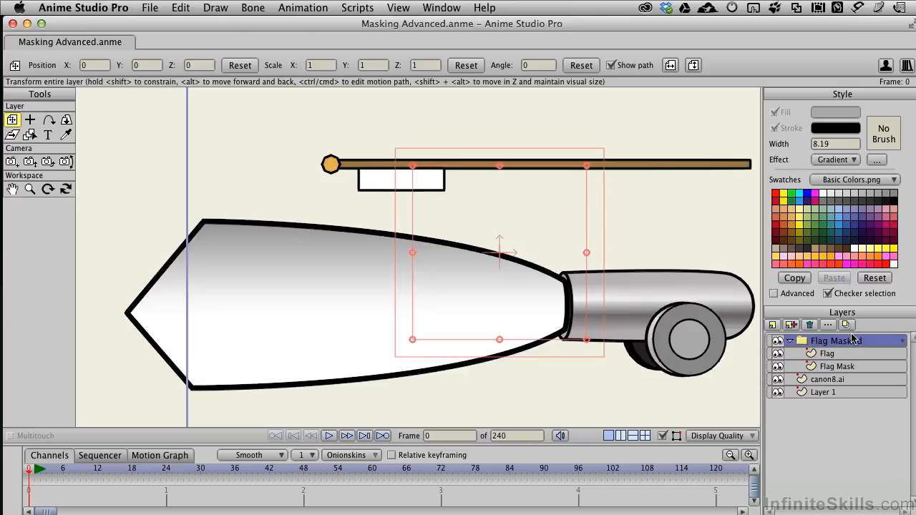
pyautogui.doubleClick(881, 344)
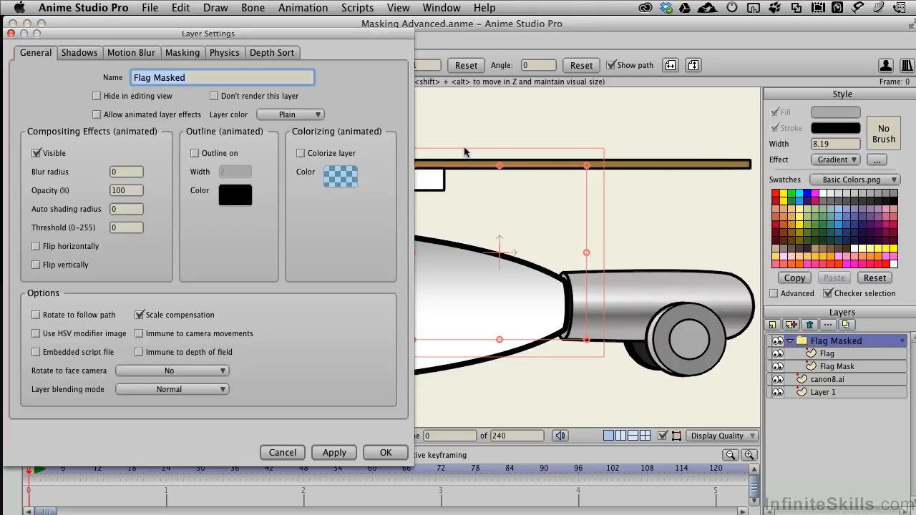
pyautogui.click(183, 53)
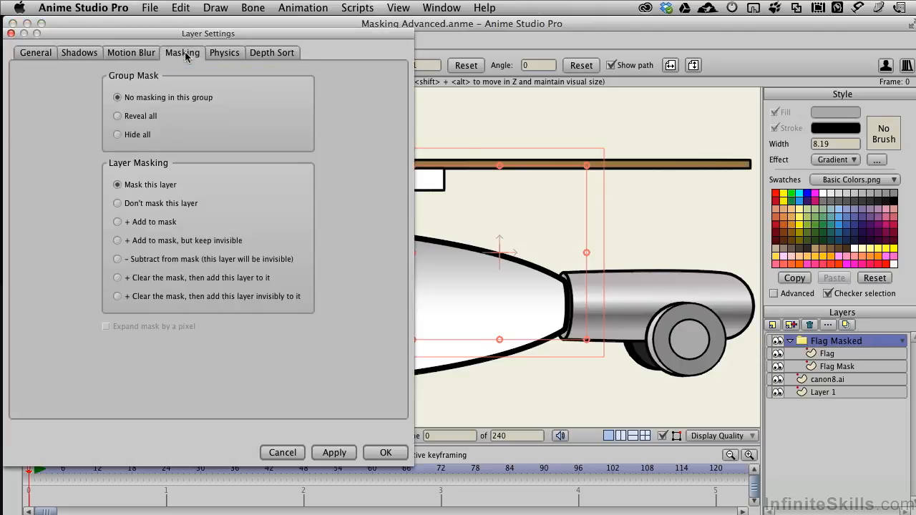
pyautogui.click(118, 135)
pyautogui.click(386, 454)
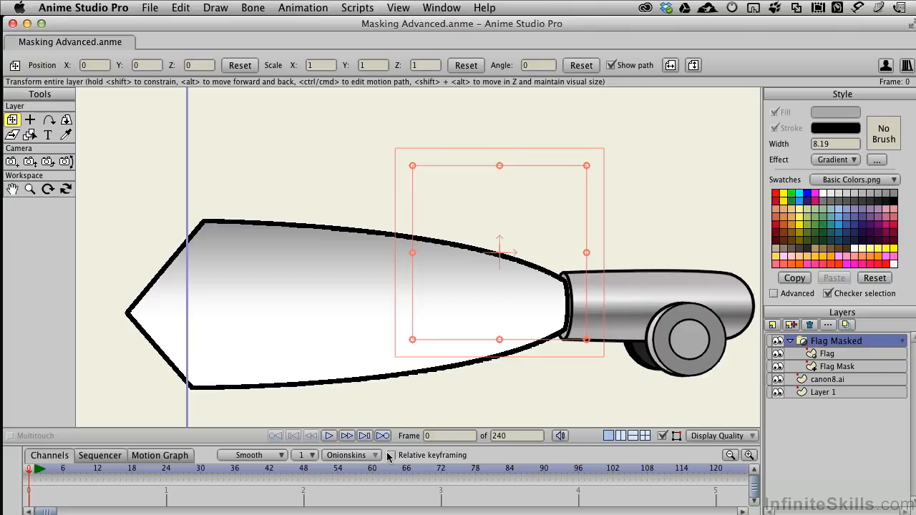
# Move the Flag layer down so the pole reaches into the cannon, at about X -0.11, Y -0.66.
pyautogui.click(854, 355)
pyautogui.moveTo(646, 172); pyautogui.dragTo(627, 285)
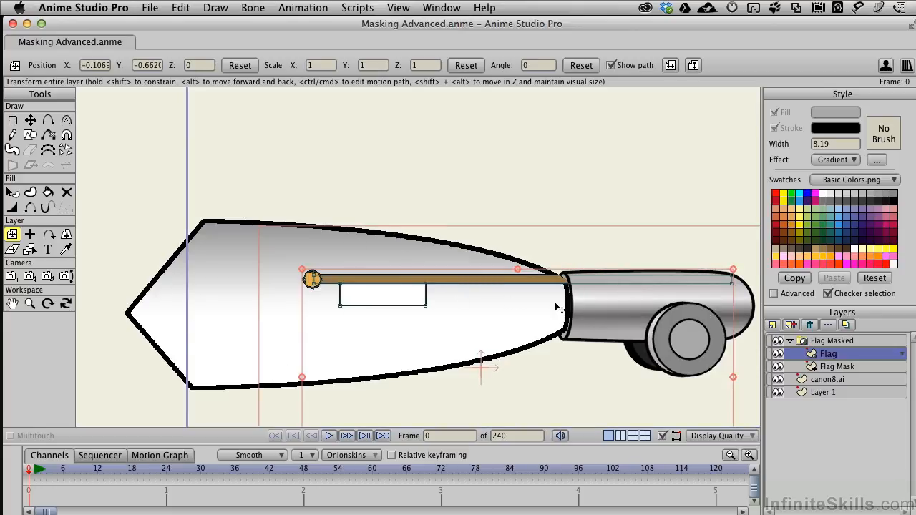
# Set the Flag Mask layer's masking to "+ Clear the mask, then add this layer invisibly to it".
pyautogui.click(854, 369)
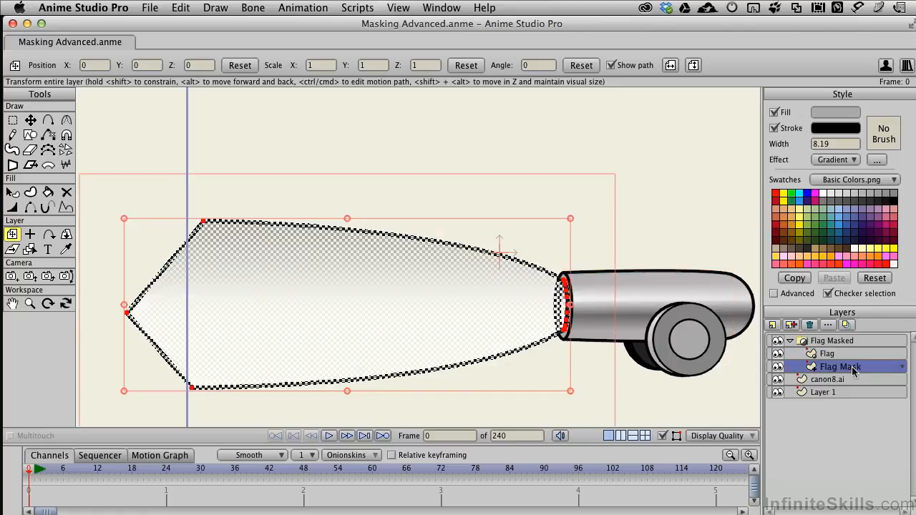
pyautogui.doubleClick(871, 367)
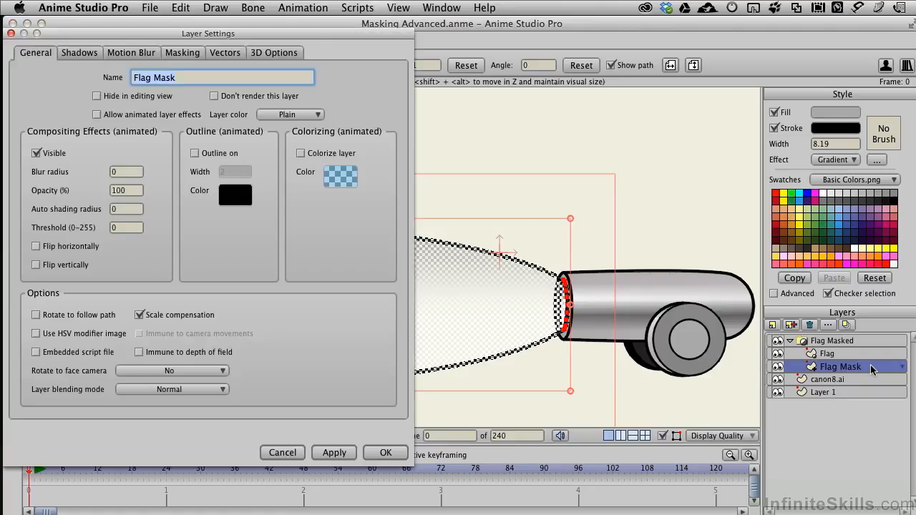
pyautogui.click(180, 56)
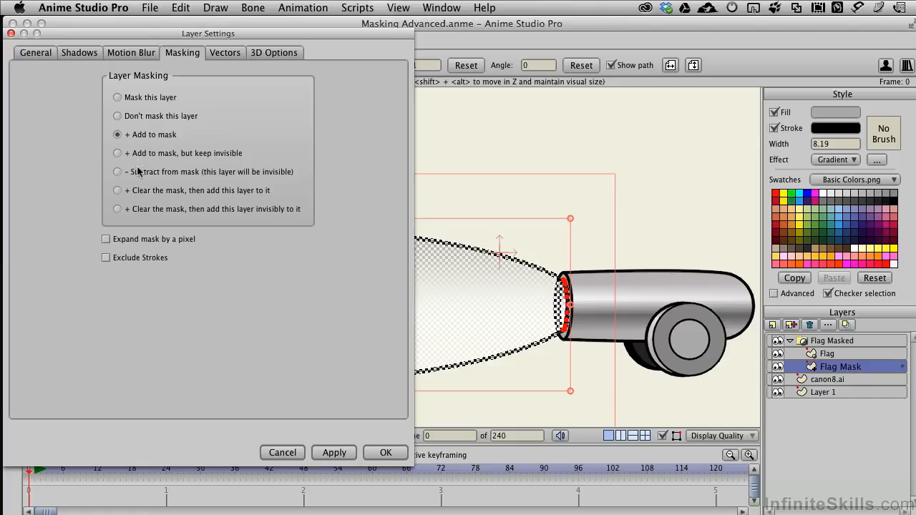
pyautogui.click(117, 209)
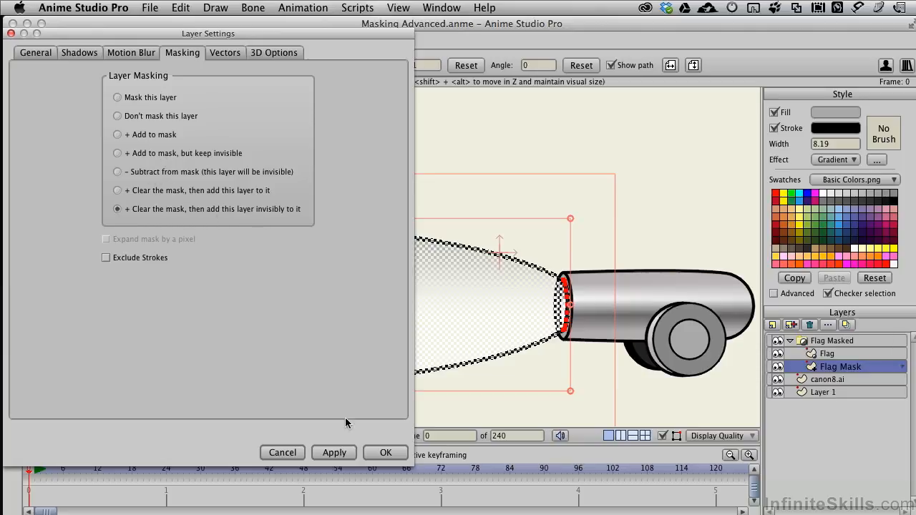
pyautogui.click(335, 453)
pyautogui.click(384, 454)
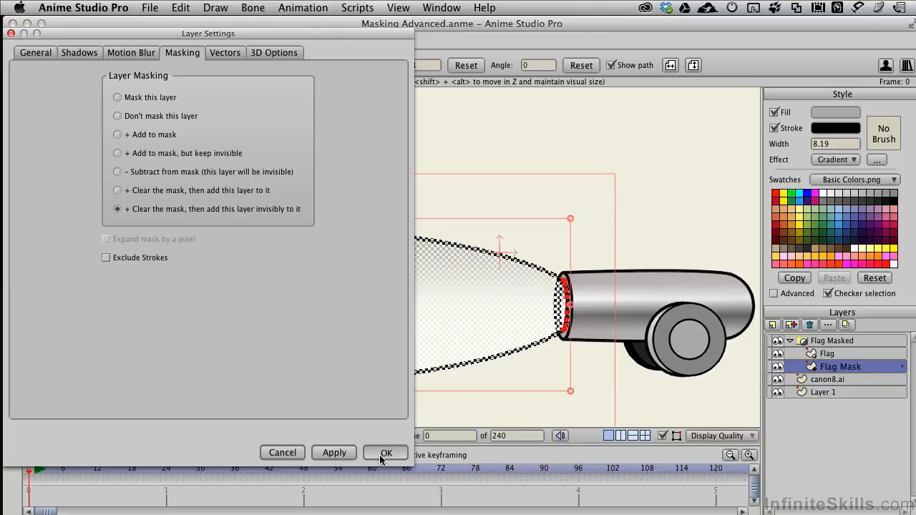
# Reposition the Flag layer farther left and lower against the muzzle, at about X -0.33, Y -0.74.
pyautogui.click(847, 354)
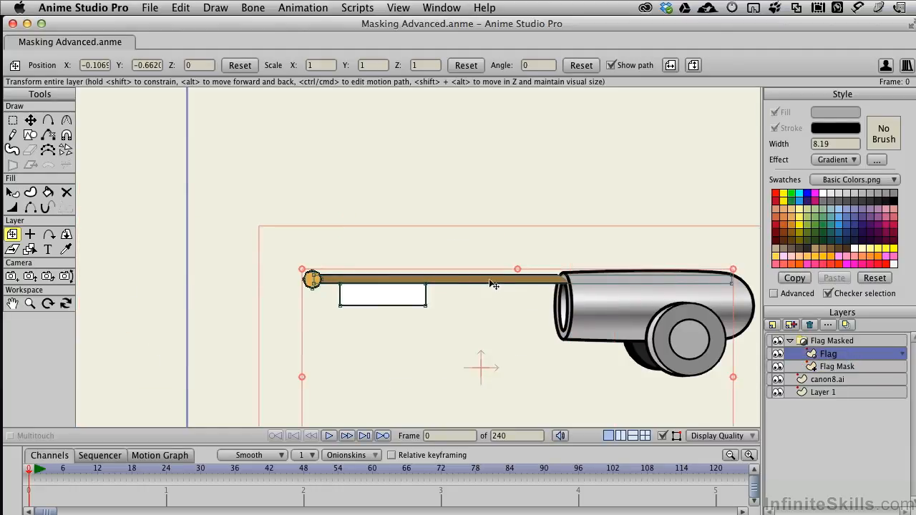
pyautogui.moveTo(492, 285); pyautogui.dragTo(475, 310)
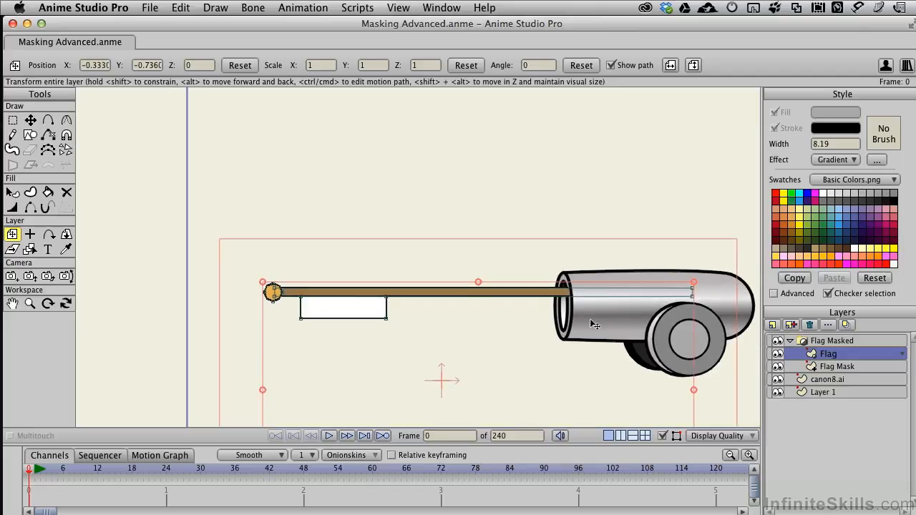
# Shift the Flag Mask layer slightly left so the pole is cut off within the muzzle's rim, and reselect the Flag layer.
pyautogui.scroll(5, 580, 306)
pyautogui.moveTo(573, 305); pyautogui.dragTo(377, 218)
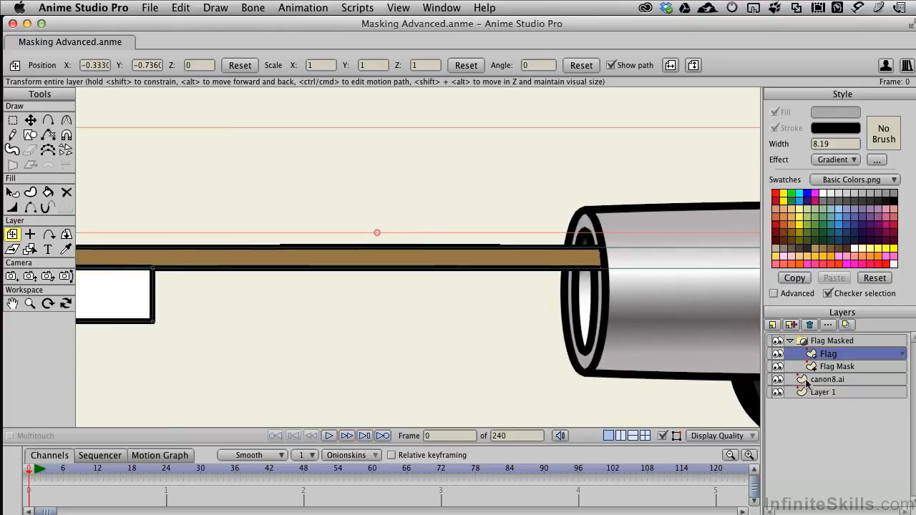
pyautogui.click(857, 366)
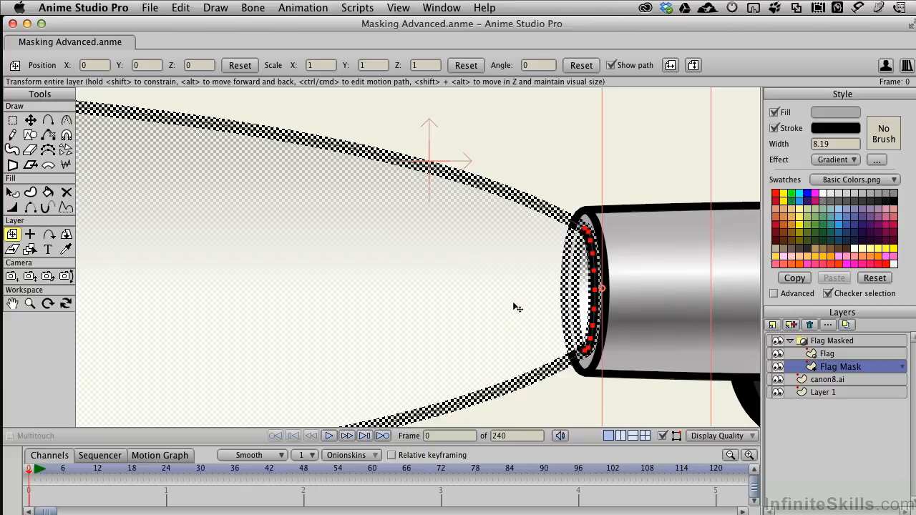
pyautogui.moveTo(517, 308); pyautogui.dragTo(511, 308)
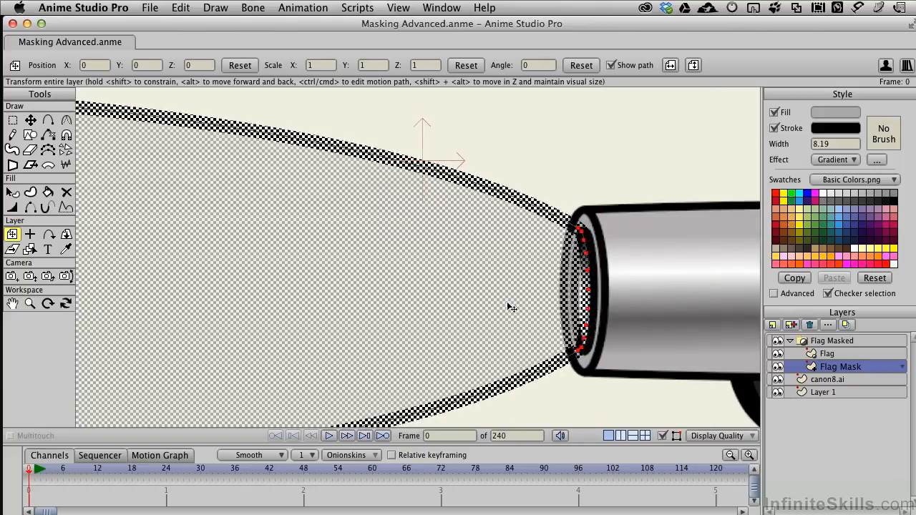
pyautogui.click(852, 354)
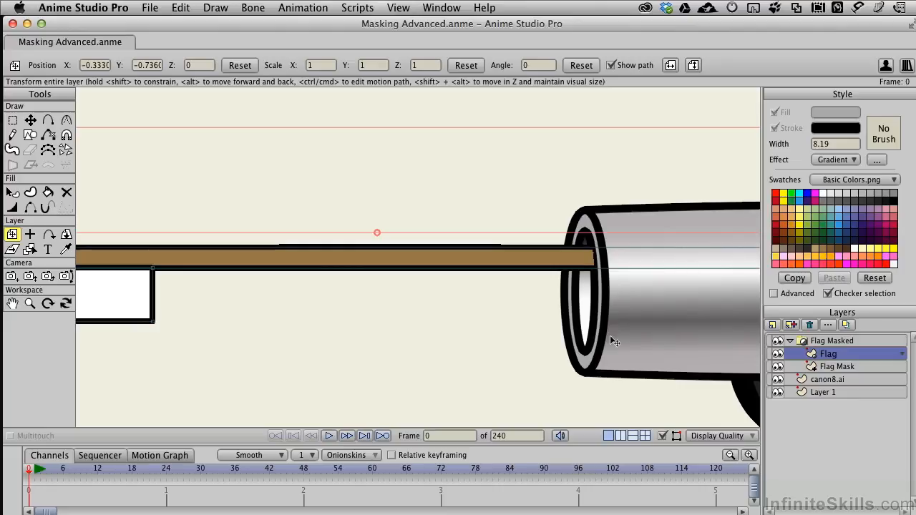
pyautogui.scroll(3, 555, 330)
pyautogui.scroll(-4, 555, 330)
pyautogui.scroll(-4, 555, 331)
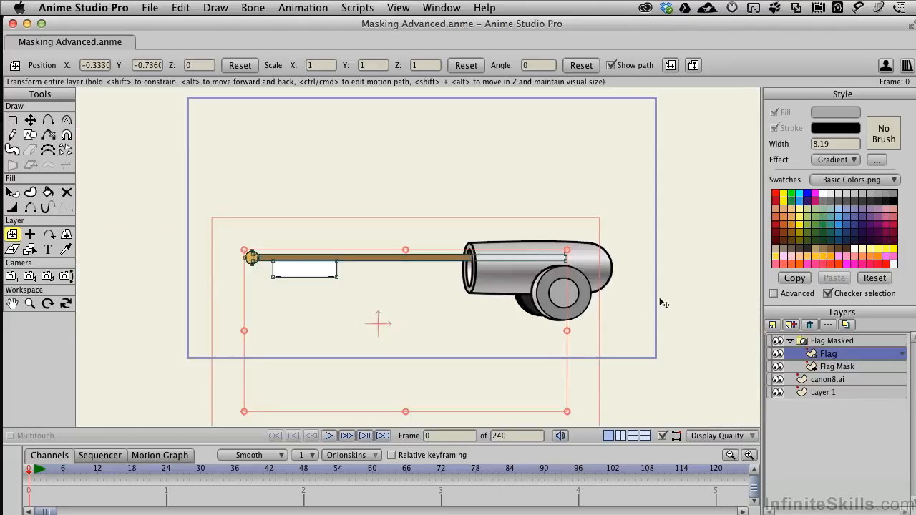